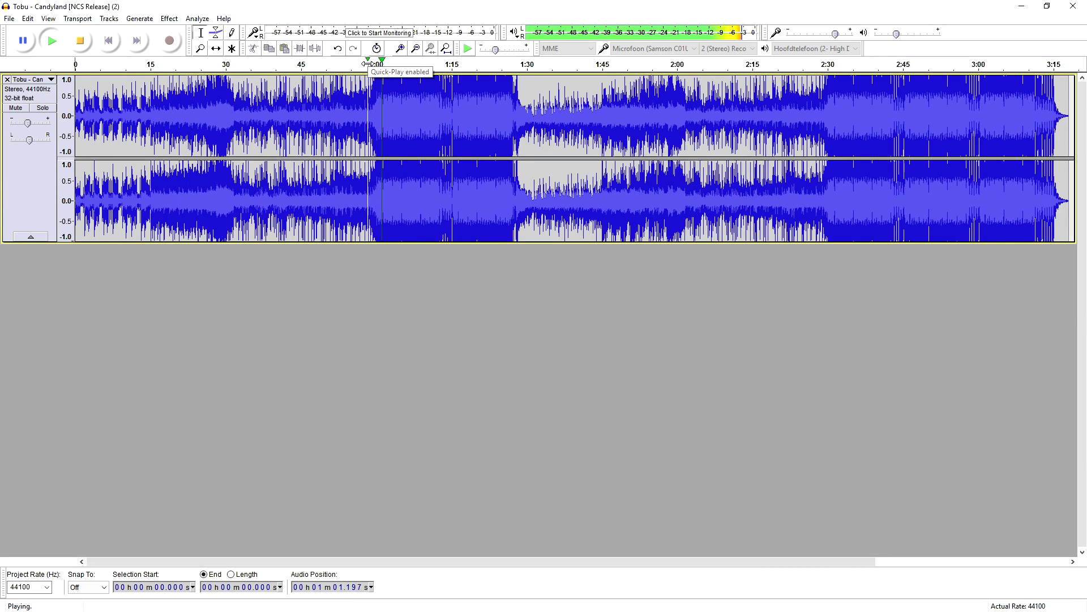
- Stop playback and look at the Change Tempo effect settings
key(space)
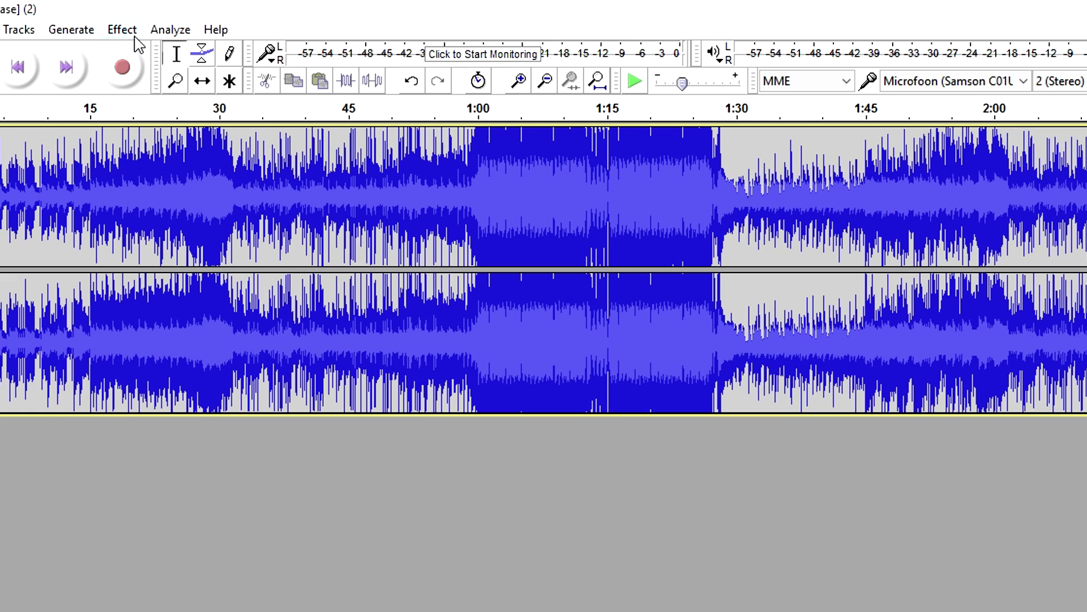
click(174, 19)
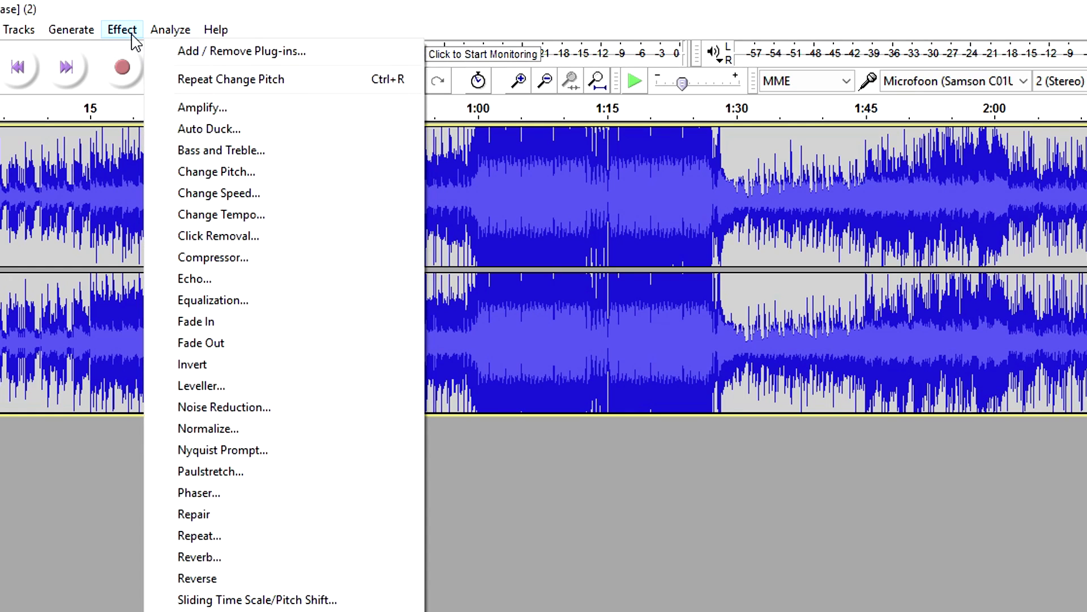
click(290, 213)
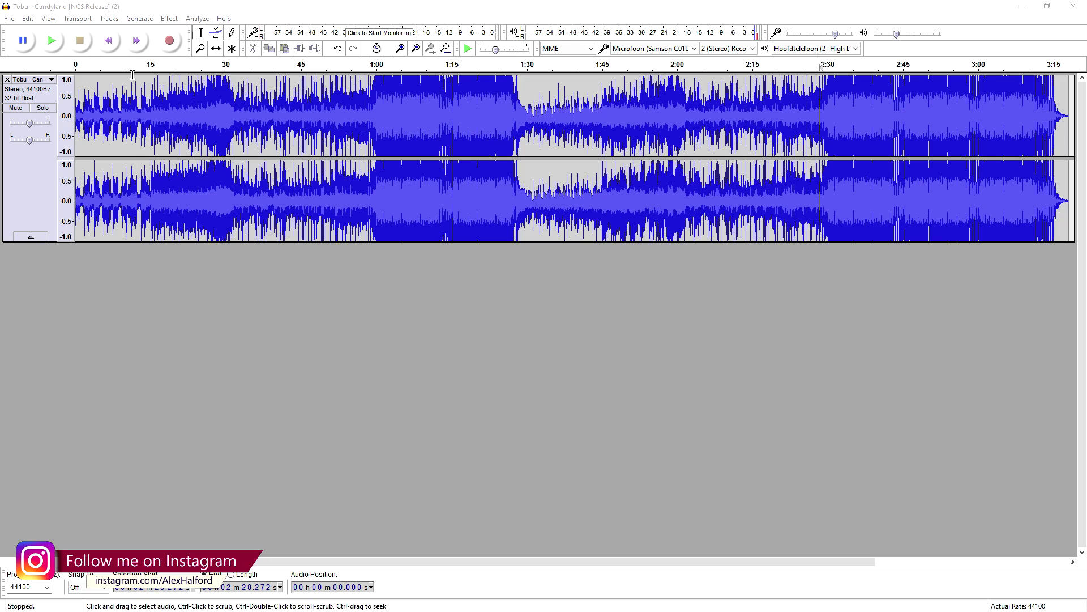
- Play the track from the start, skip to the one-minute mark, then stop
click(108, 44)
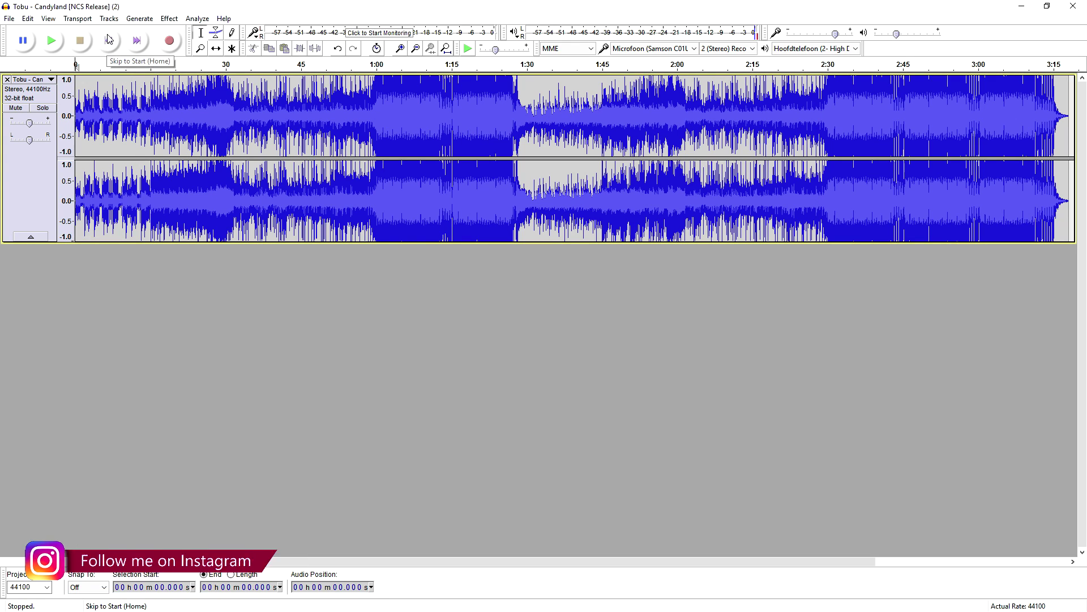
key(space)
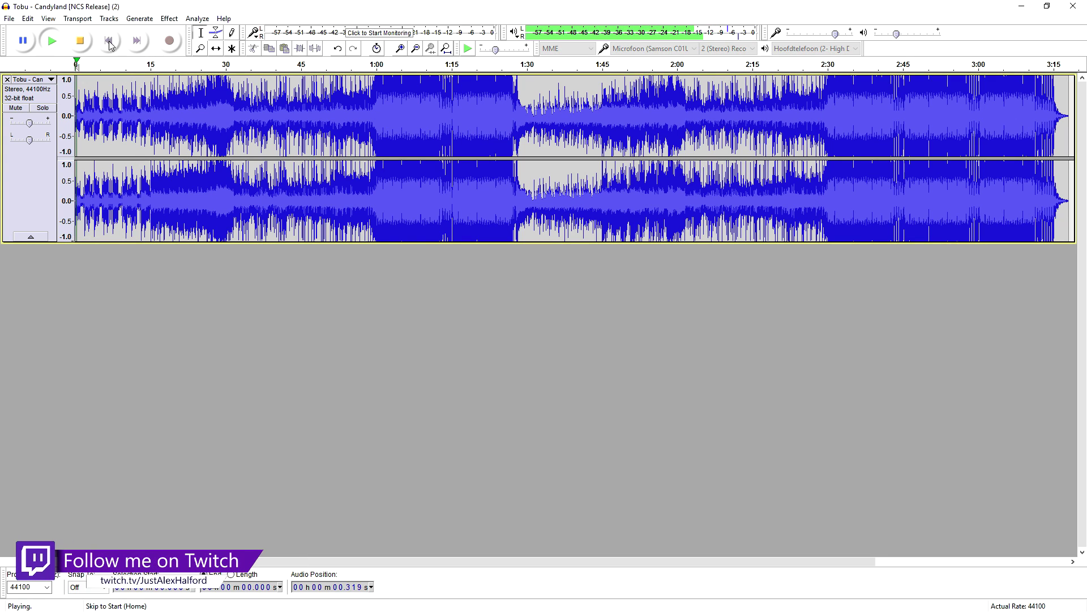
click(370, 65)
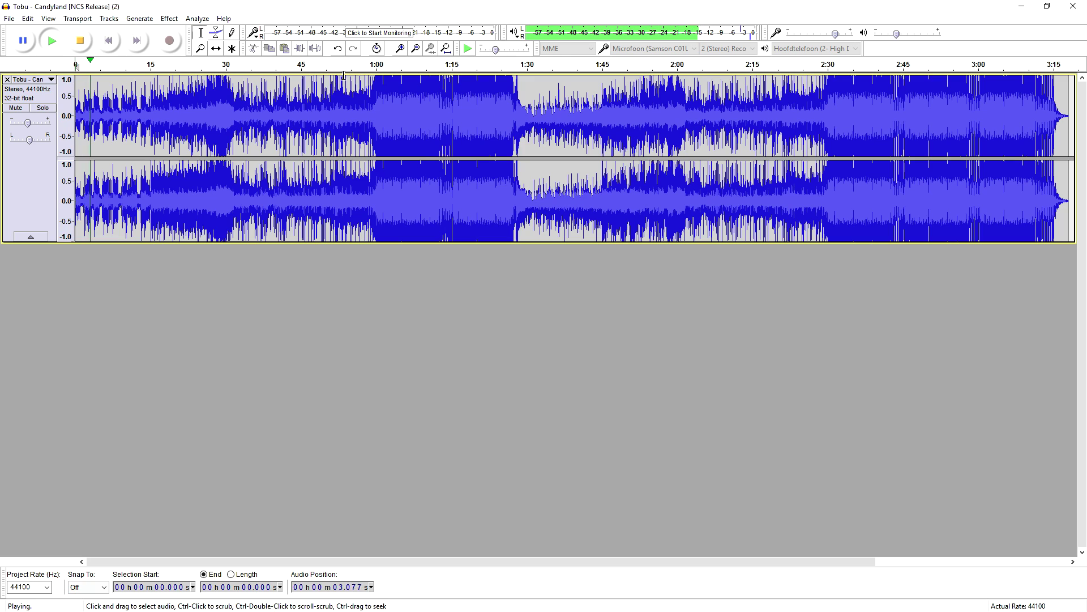
click(369, 65)
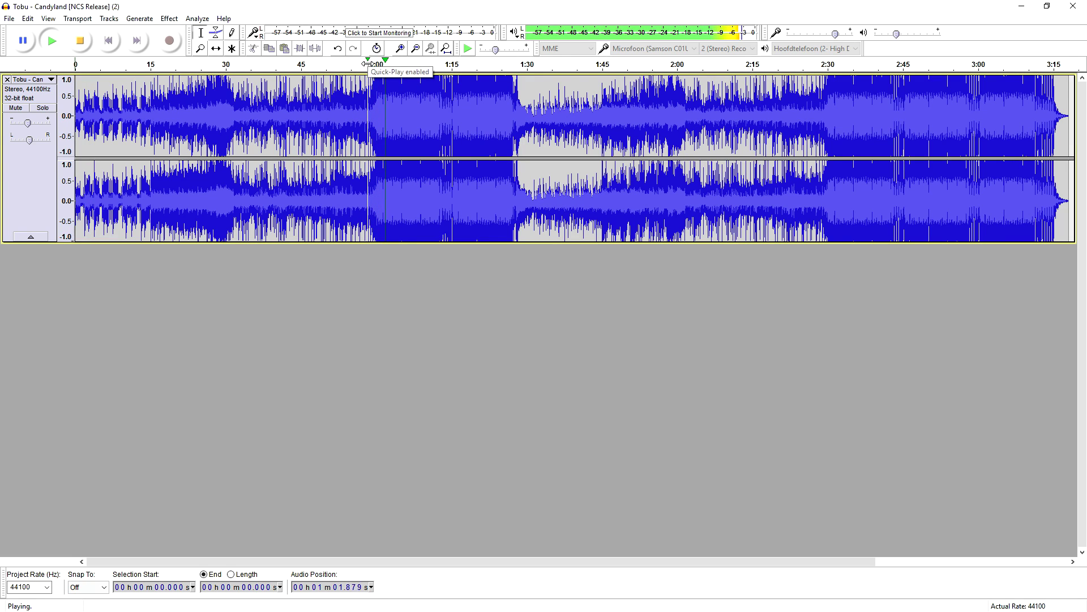
key(space)
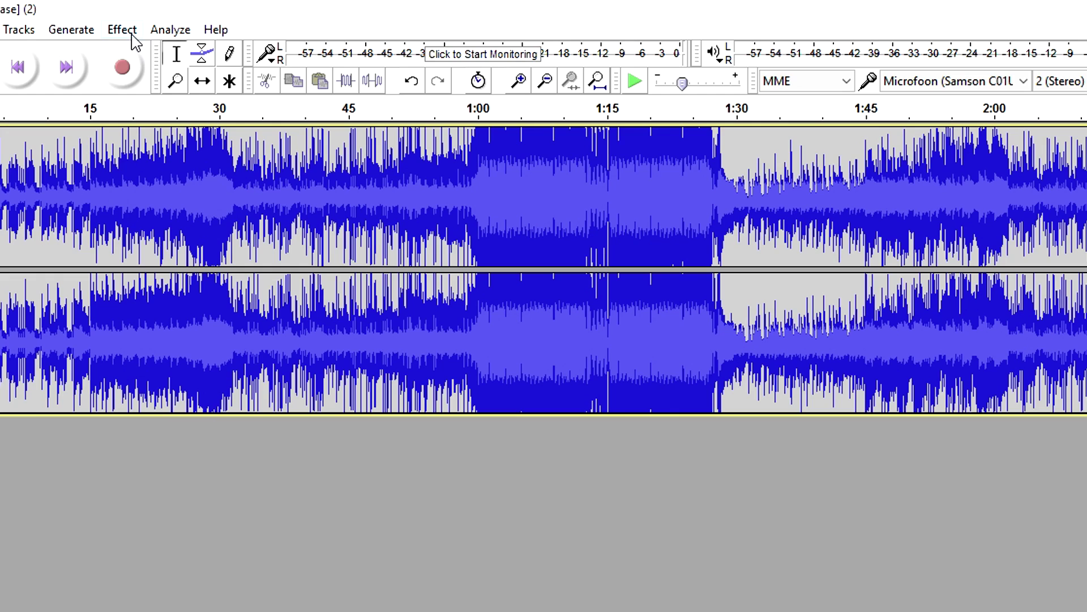
- Try a tempo increase of about 46 percent in Change Tempo and preview it
click(175, 20)
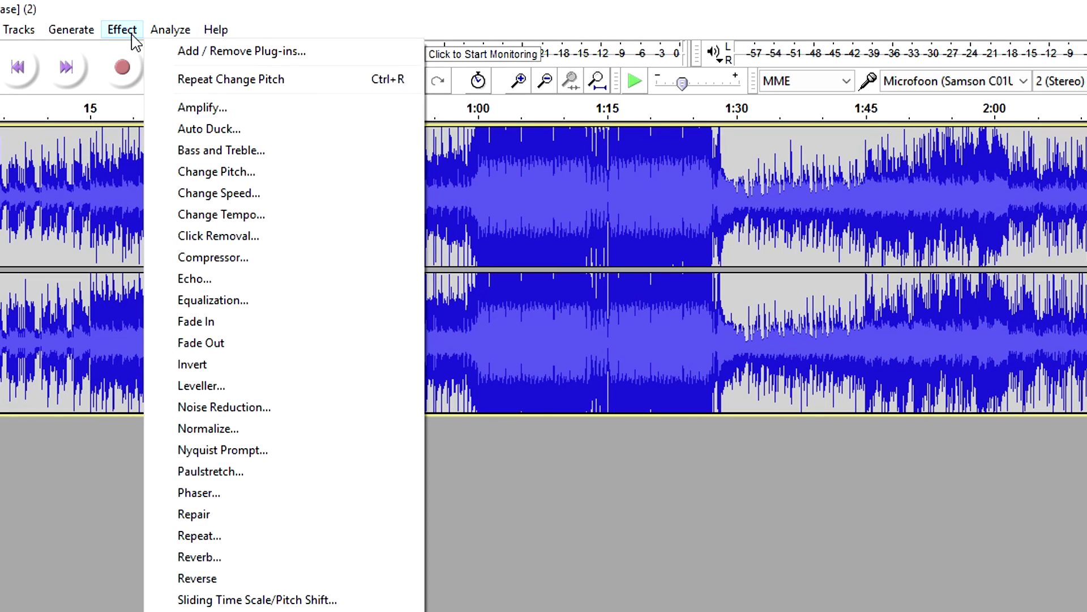
click(289, 214)
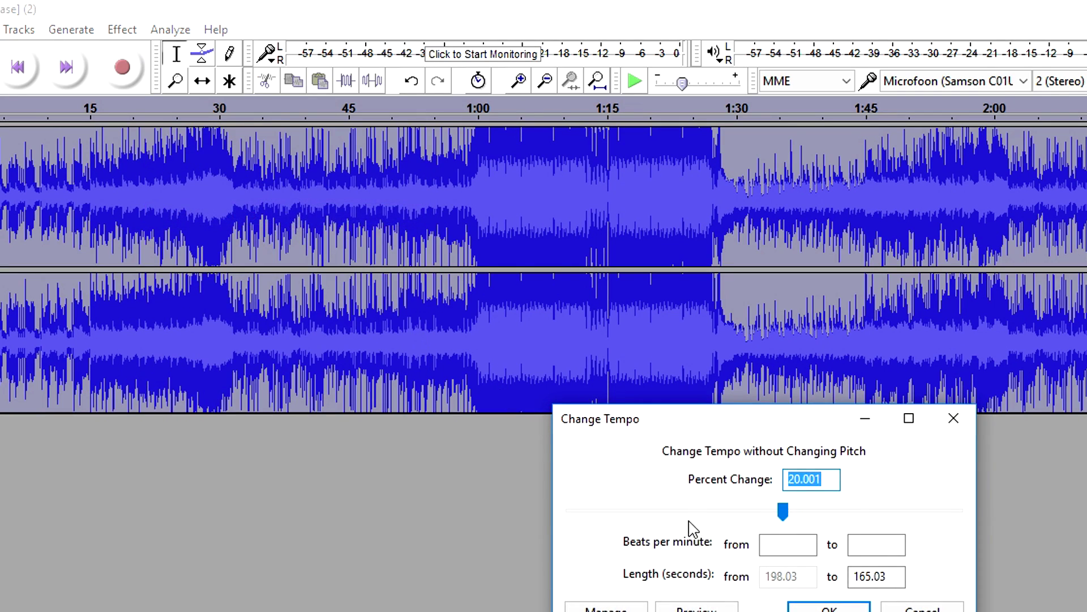
drag(576, 289, 608, 286)
click(475, 470)
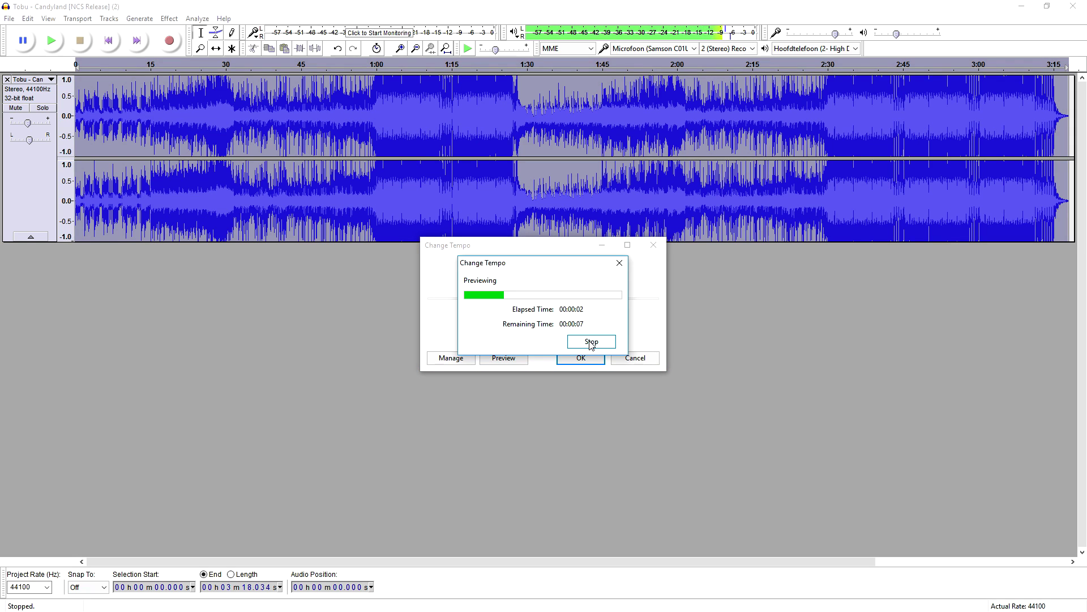
click(591, 344)
- Reduce the tempo increase to 20%, apply it, and place playback at 49 seconds
drag(565, 302, 562, 303)
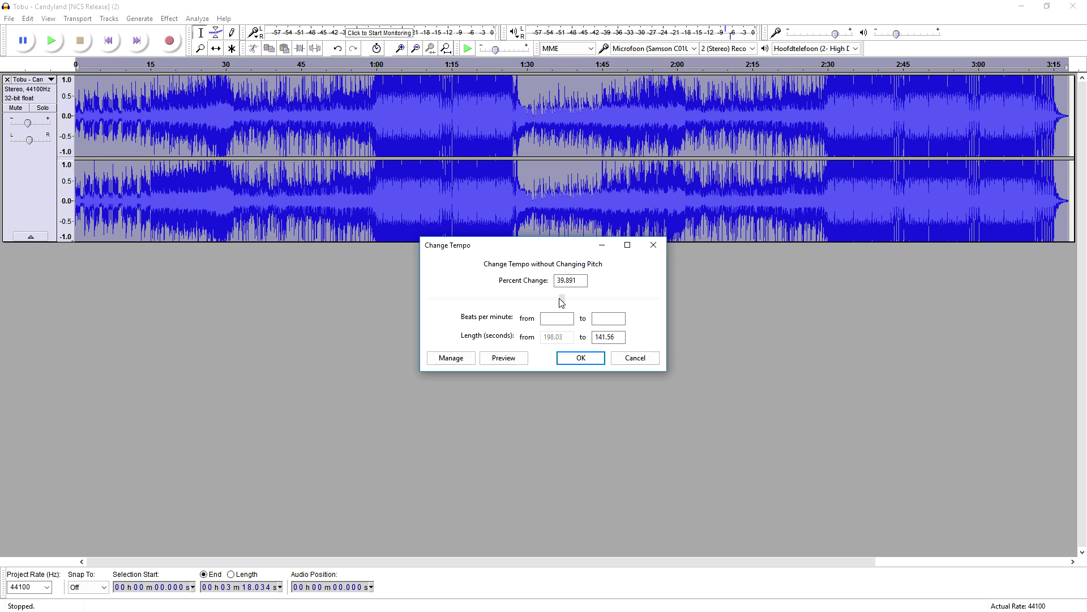
click(514, 363)
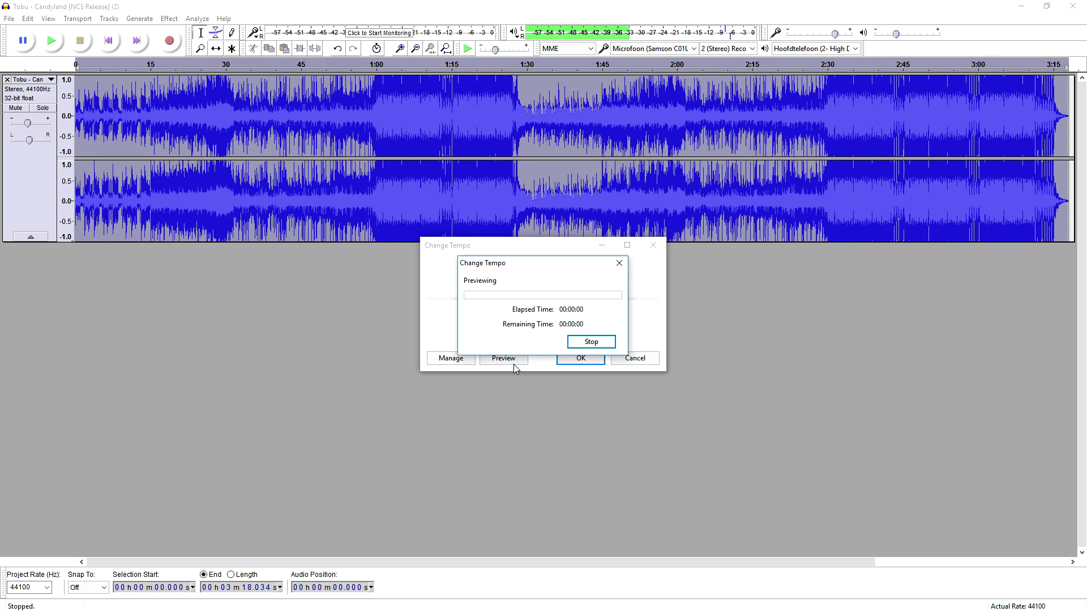
click(592, 344)
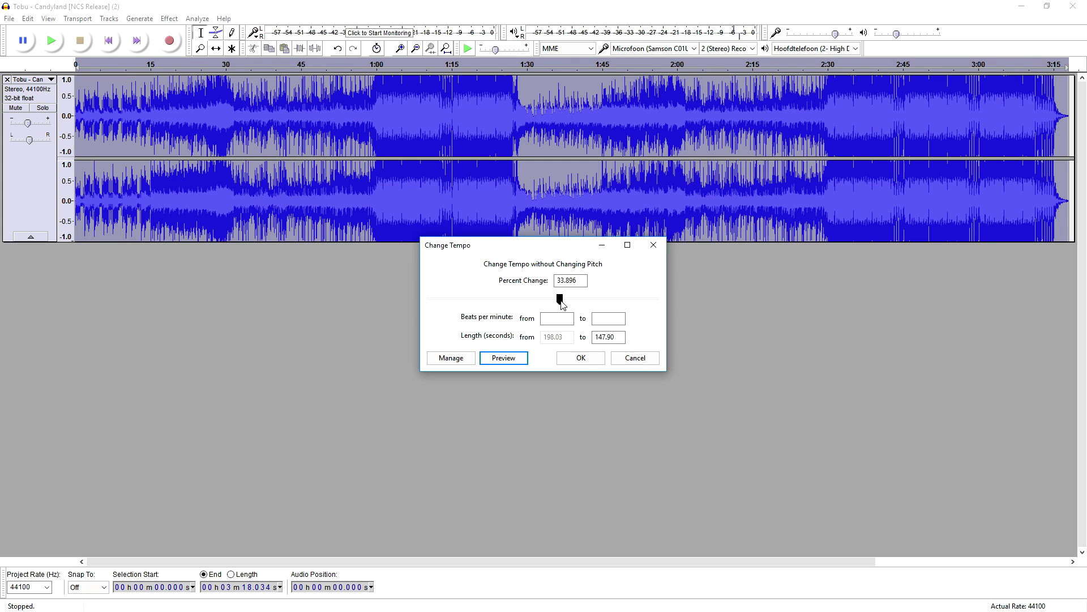
drag(560, 299, 558, 304)
click(509, 357)
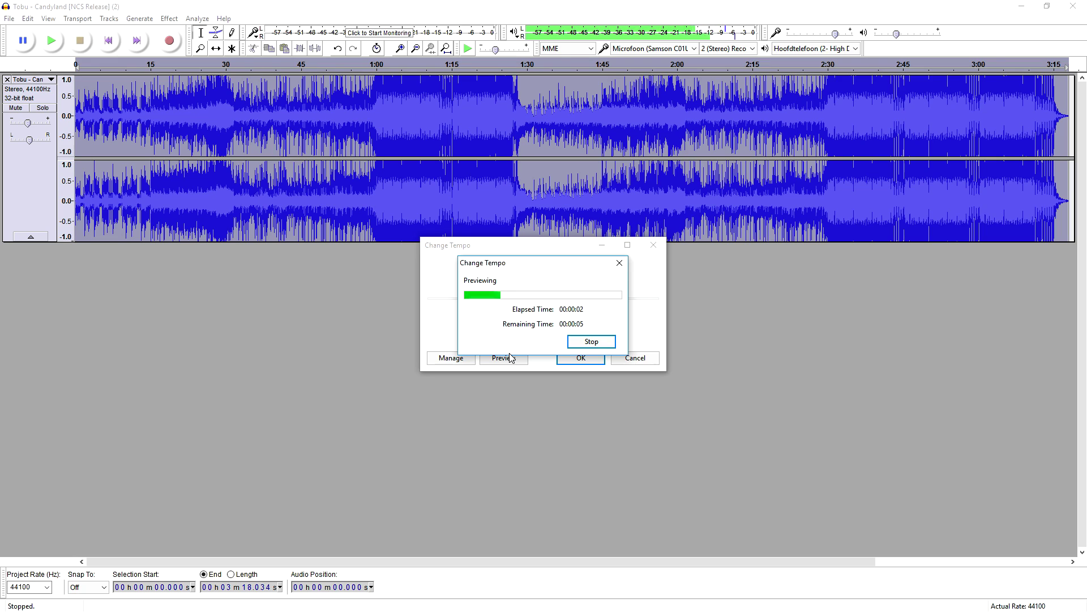
click(578, 344)
click(581, 358)
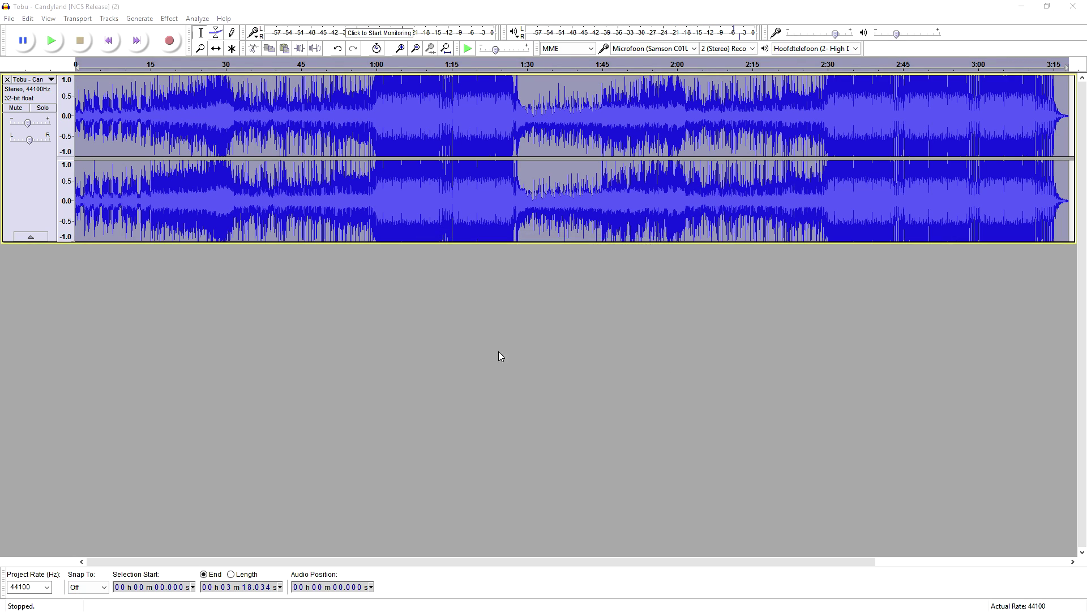
click(322, 79)
- Play the sped-up track briefly, then preview a first pitch raise in Change Pitch
key(space)
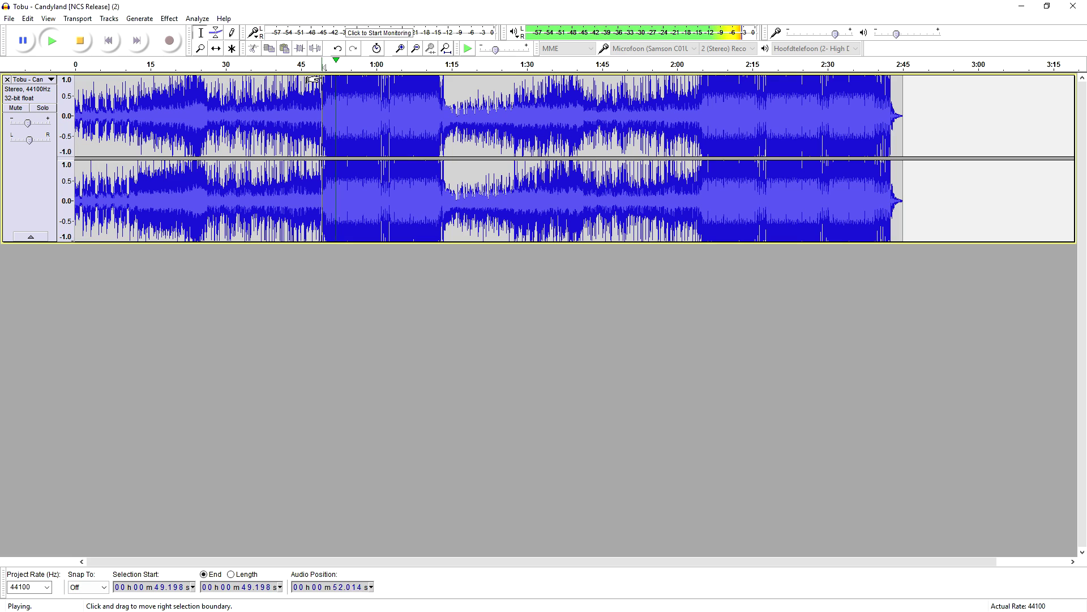
key(space)
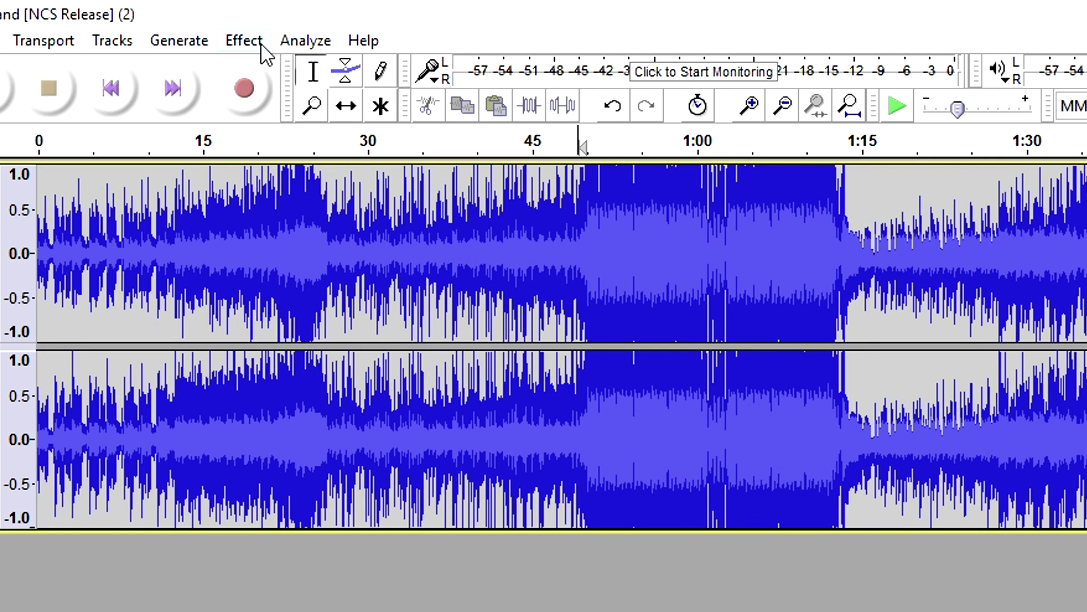
click(171, 20)
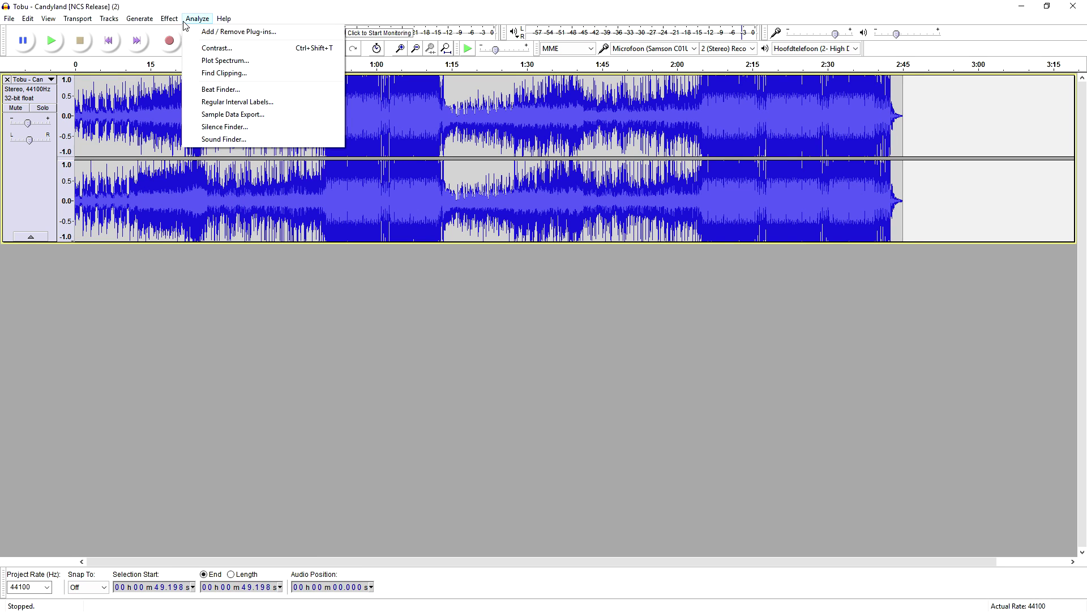
click(371, 162)
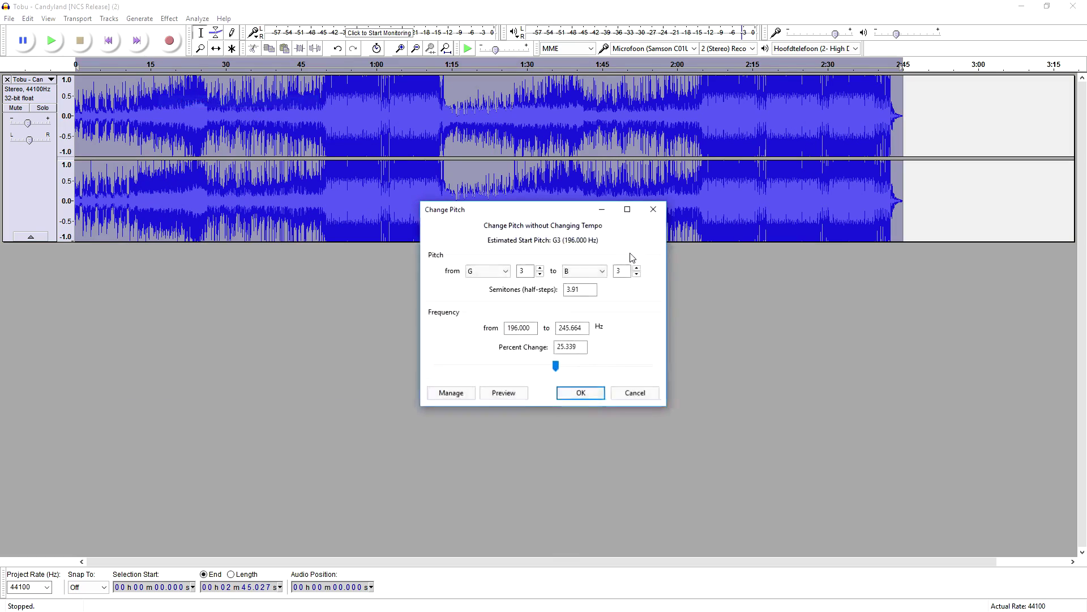
drag(543, 376, 562, 374)
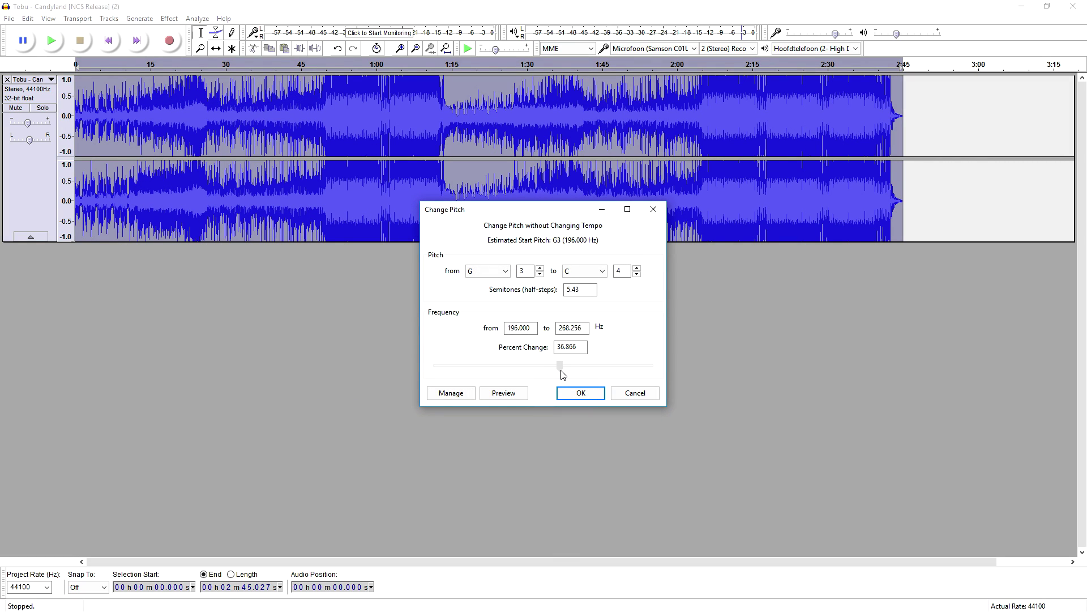
click(518, 393)
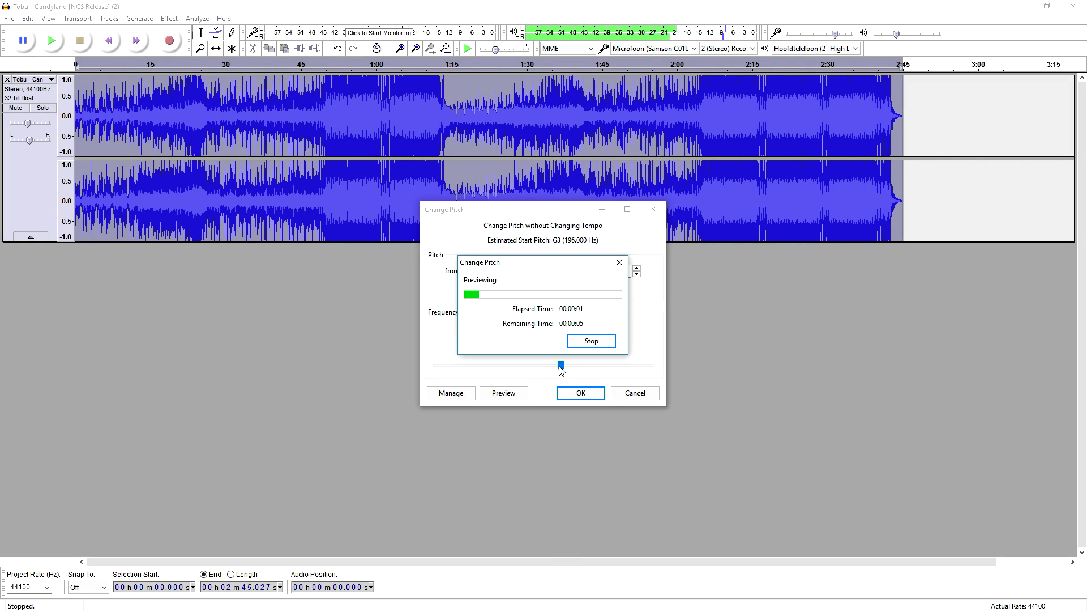
click(578, 344)
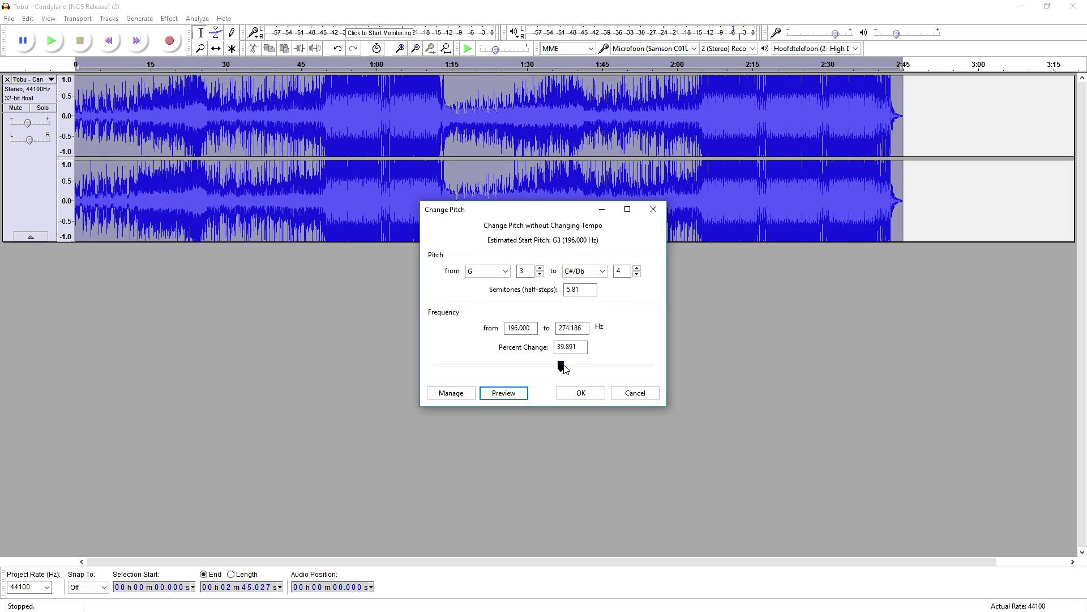
- Compare a smaller shift, settle on 3.53 semitones (G3 to B3), and apply it
click(521, 393)
click(520, 392)
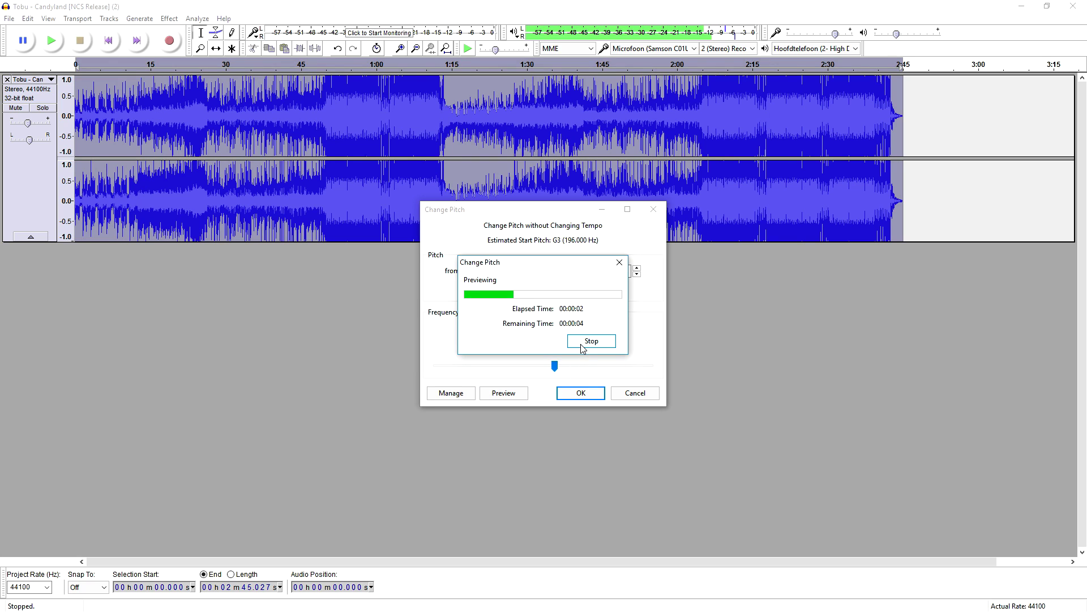
click(585, 343)
drag(555, 368, 553, 371)
click(511, 393)
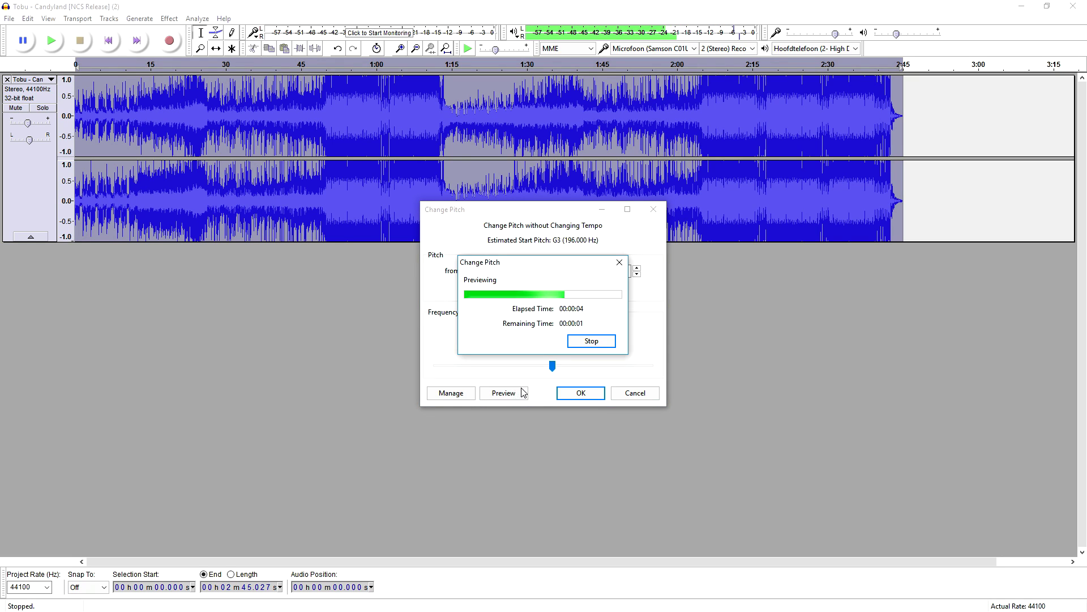
click(588, 343)
drag(554, 370, 557, 371)
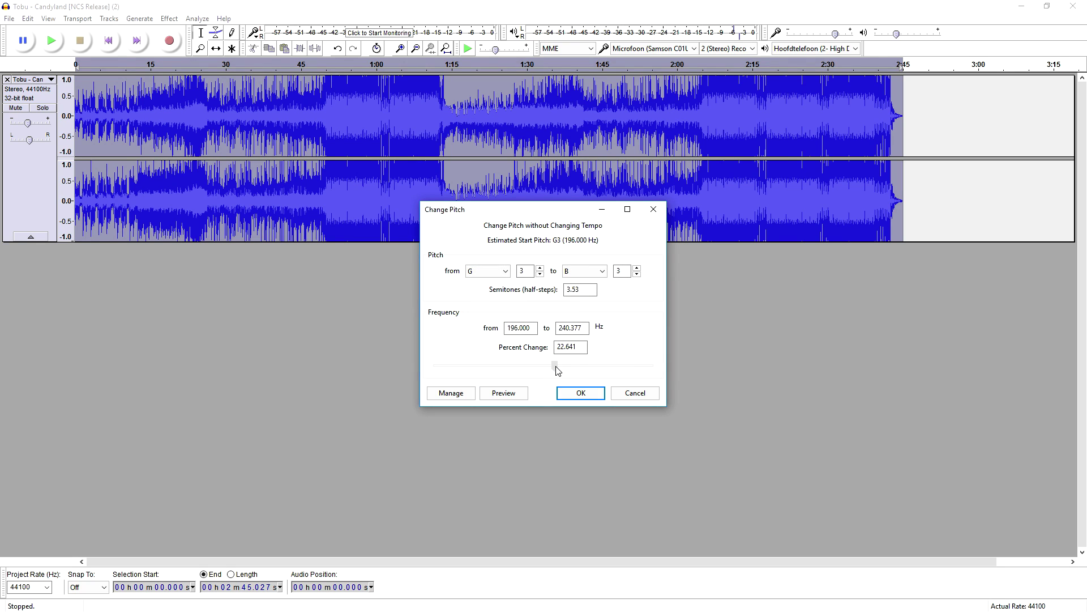
click(503, 393)
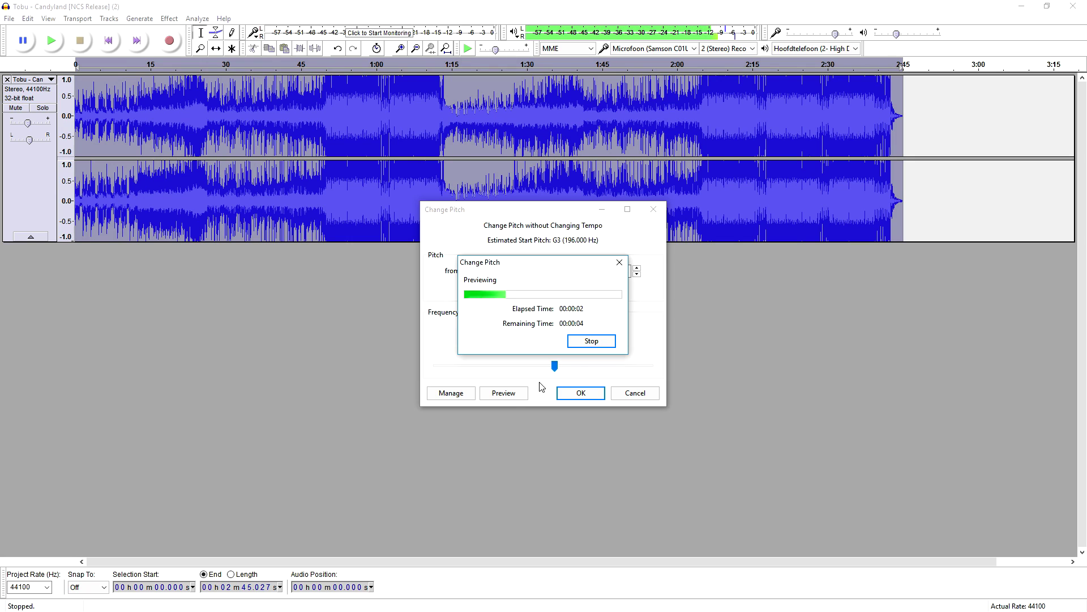
click(590, 340)
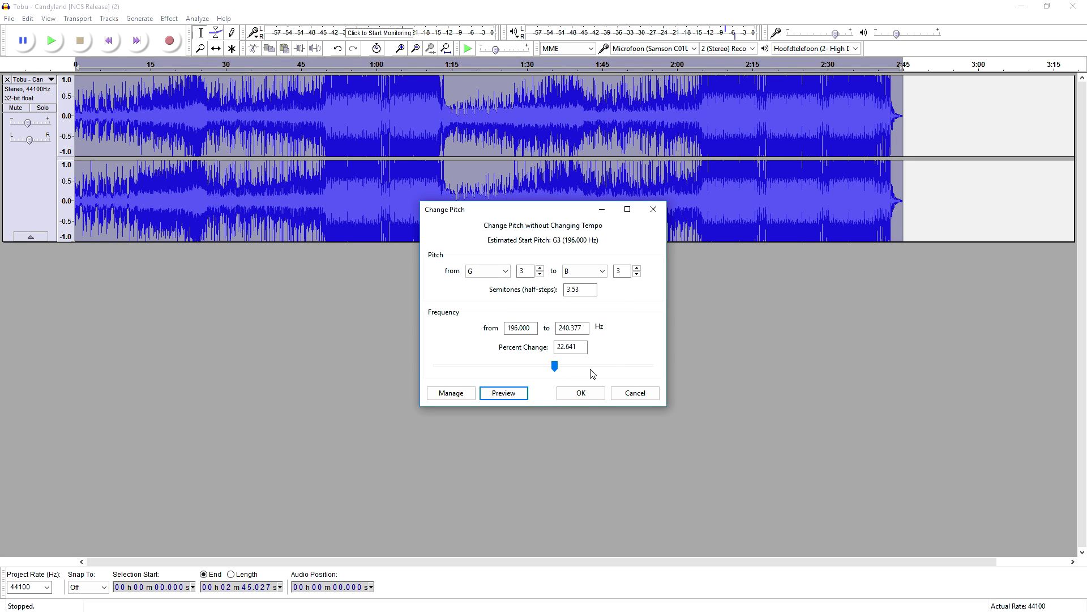
click(582, 392)
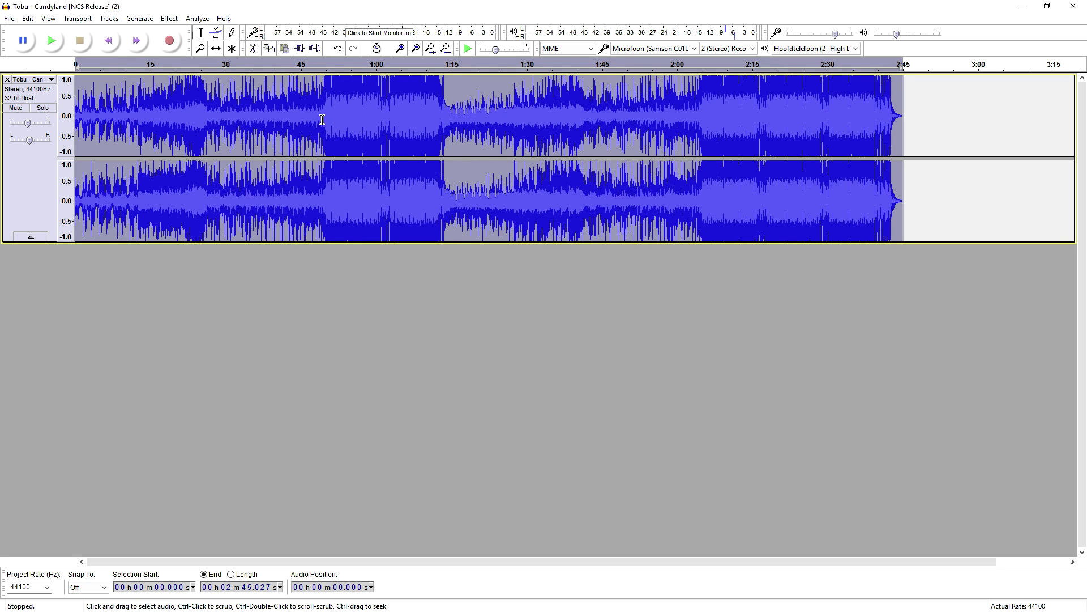
click(291, 100)
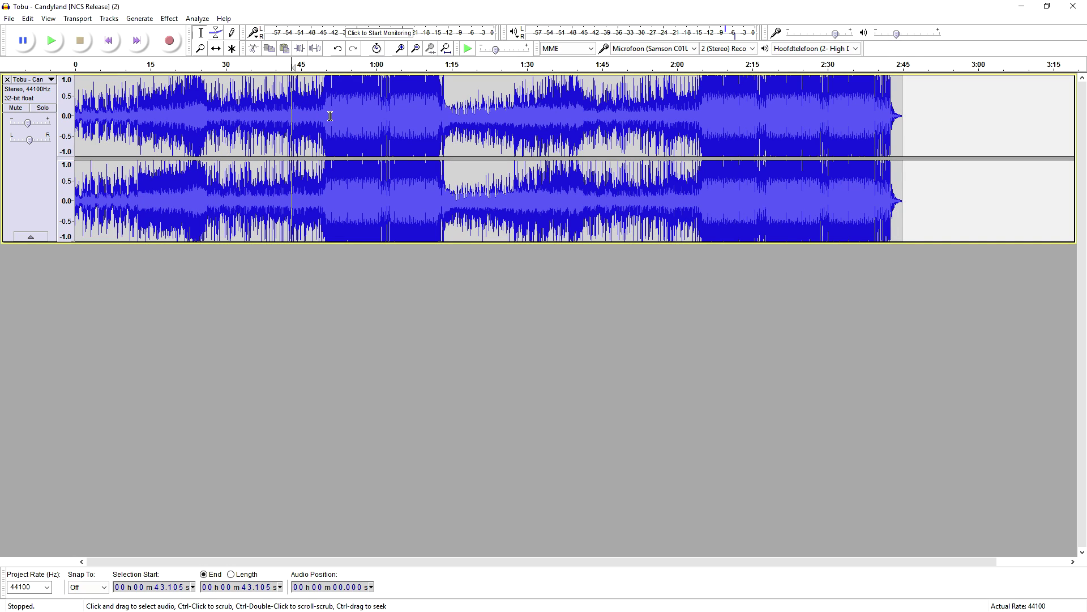
key(space)
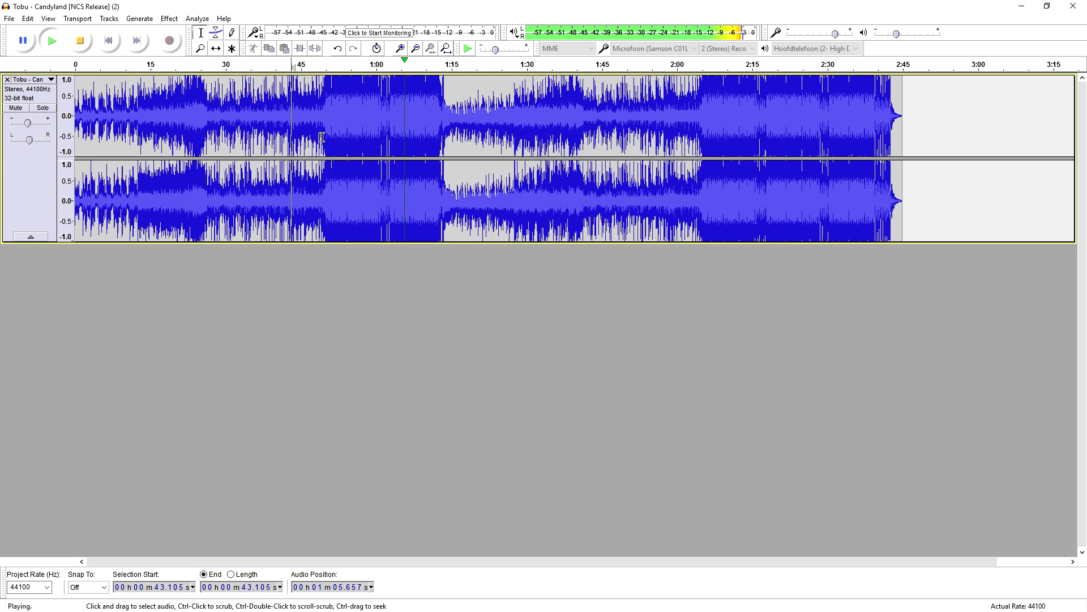
key(space)
drag(907, 94, 4, 115)
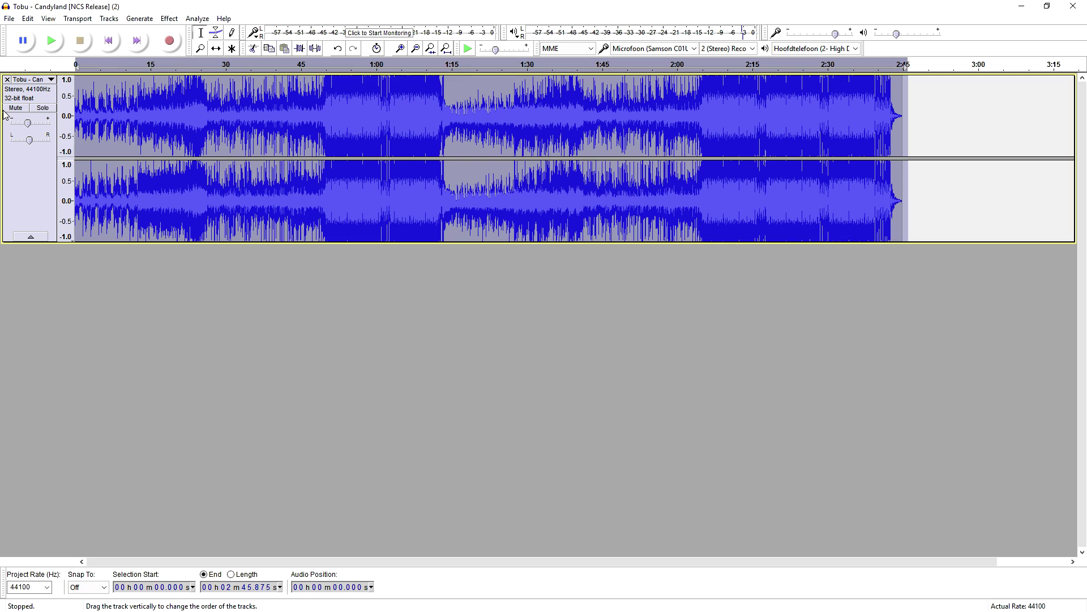